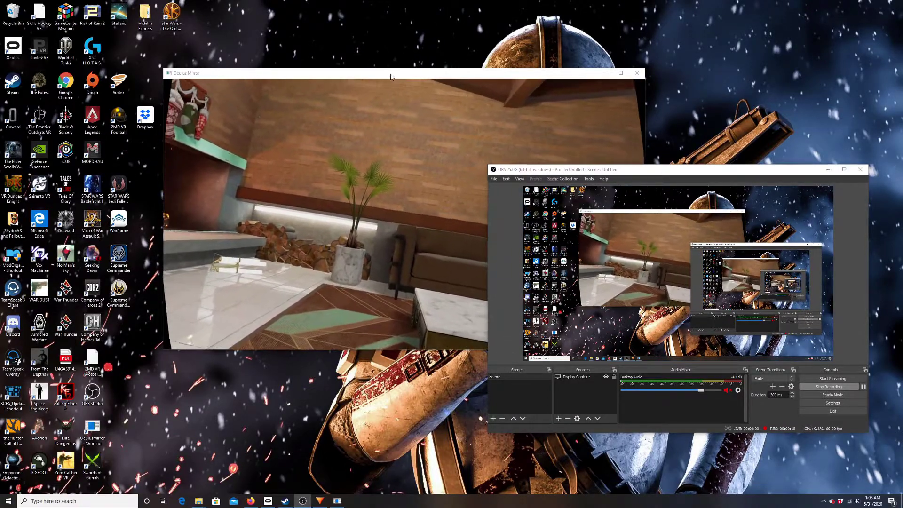
# Close the Oculus Mirror window showing the headset view
pyautogui.click(384, 73)
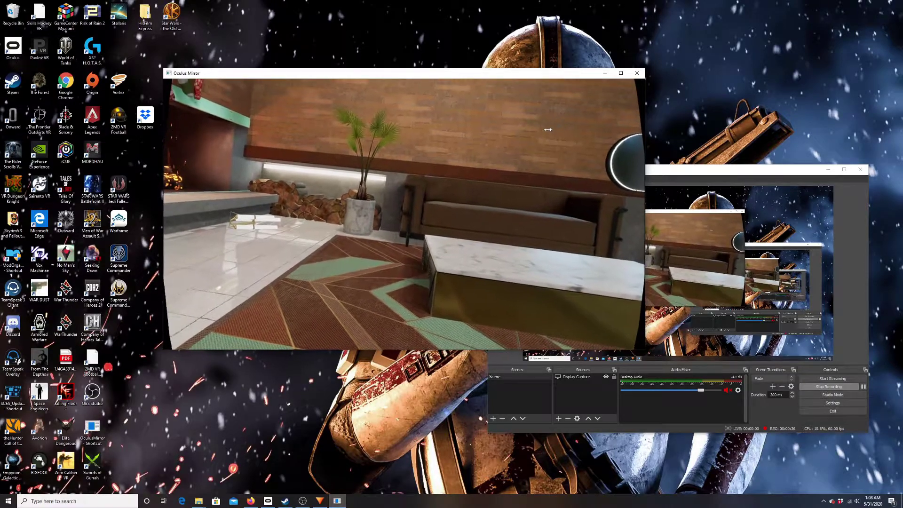
pyautogui.click(636, 74)
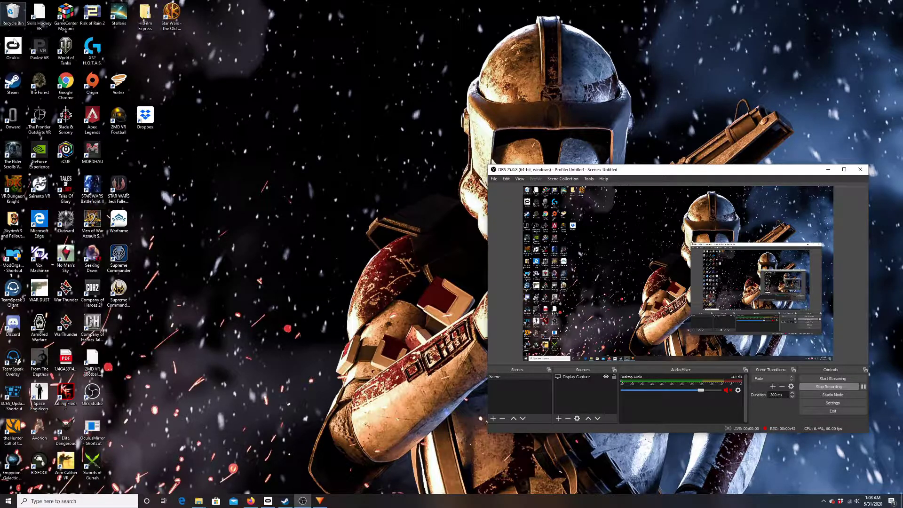
pyautogui.rightClick(16, 47)
pyautogui.click(41, 80)
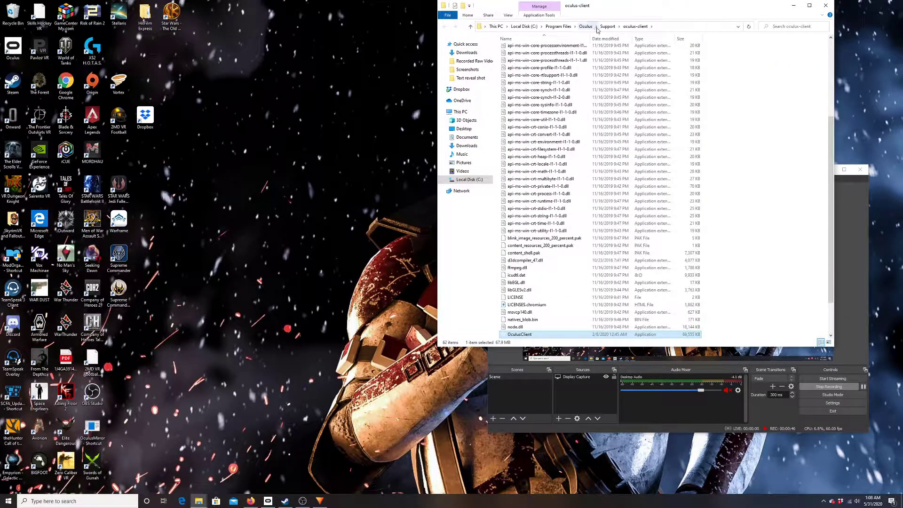
pyautogui.click(607, 26)
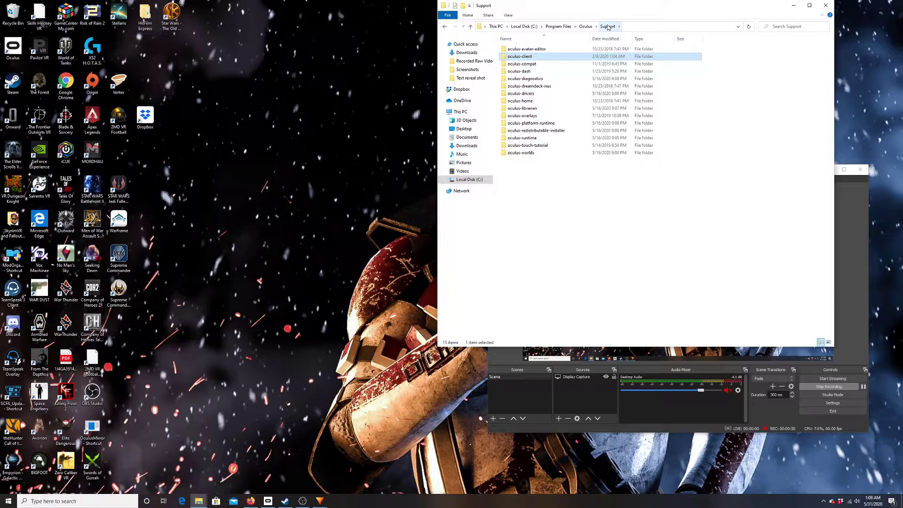
pyautogui.moveTo(540, 81)
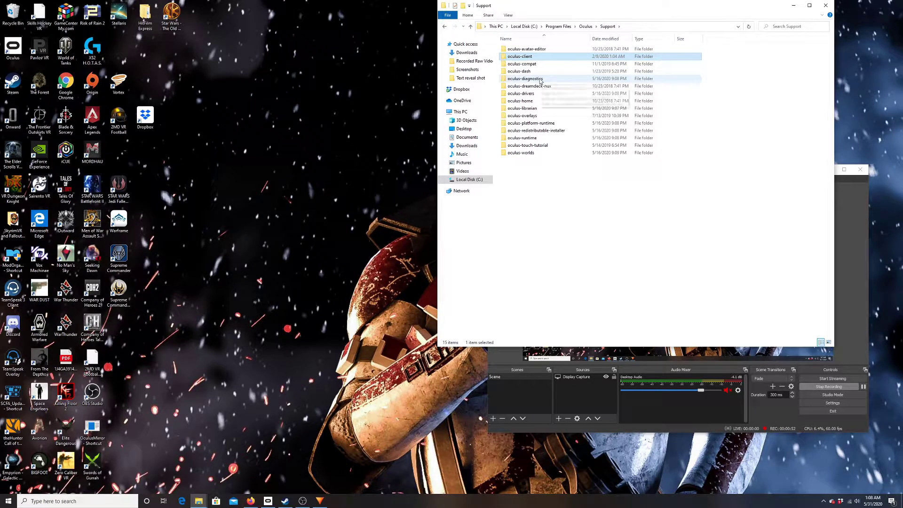
pyautogui.doubleClick(540, 79)
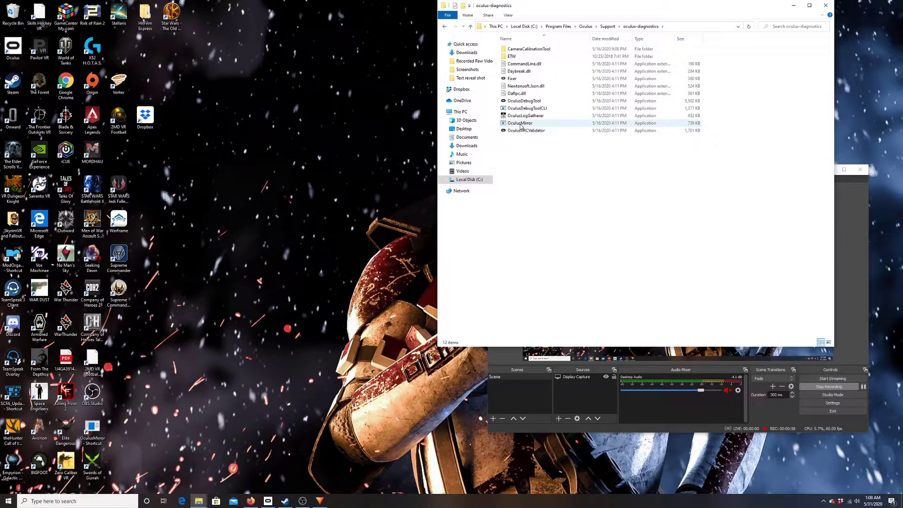
pyautogui.moveTo(520, 126)
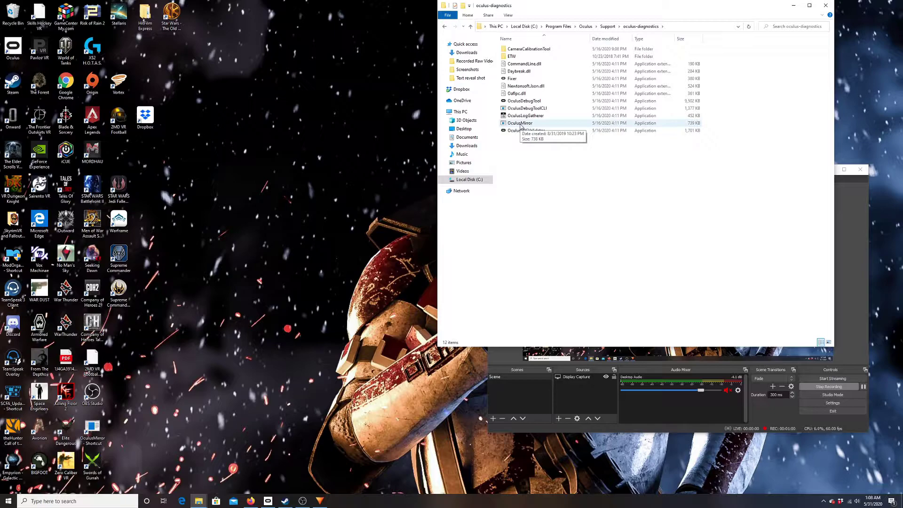
pyautogui.rightClick(520, 125)
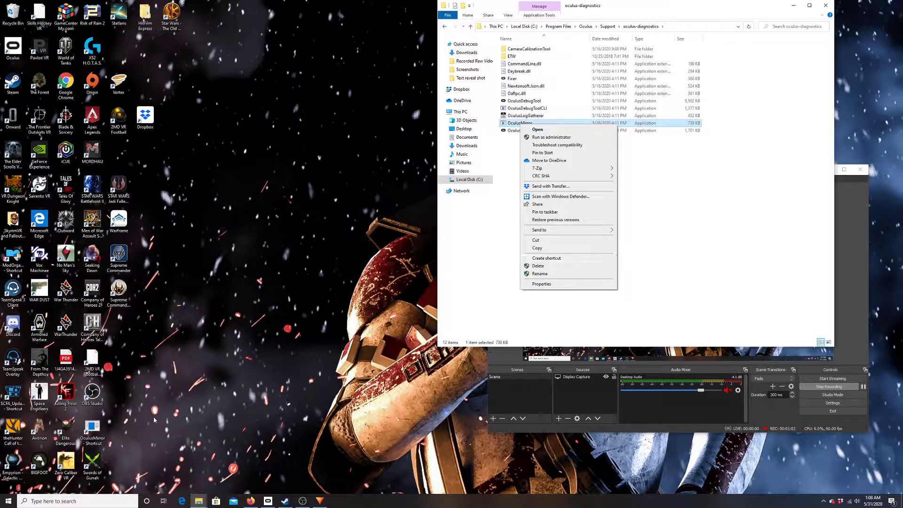
pyautogui.click(132, 428)
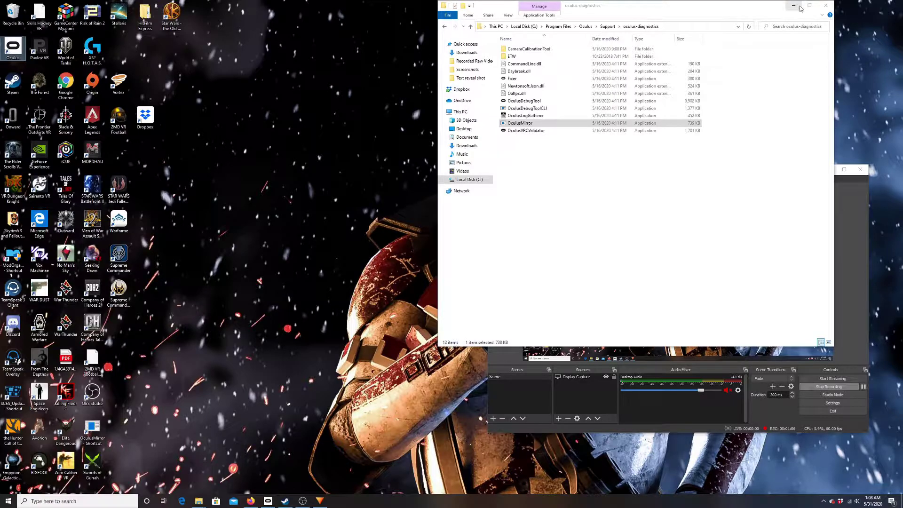
pyautogui.click(825, 5)
pyautogui.doubleClick(101, 432)
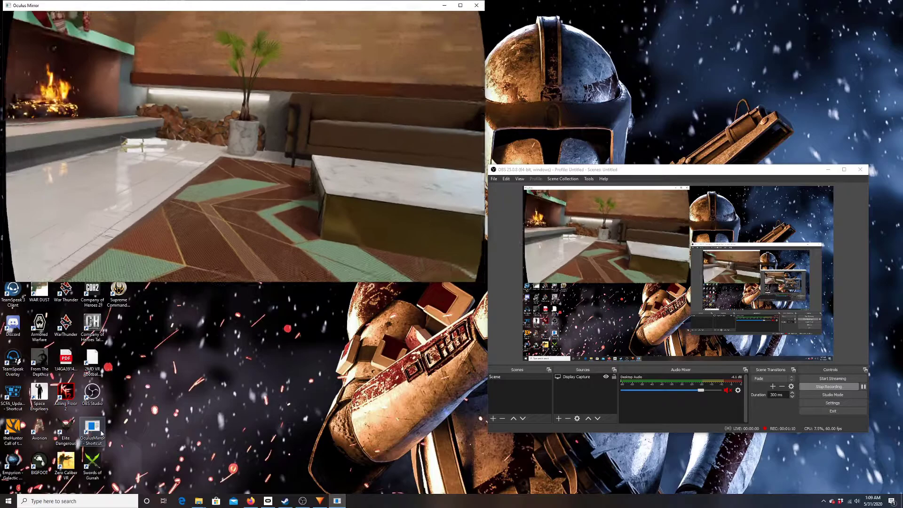
pyautogui.click(477, 6)
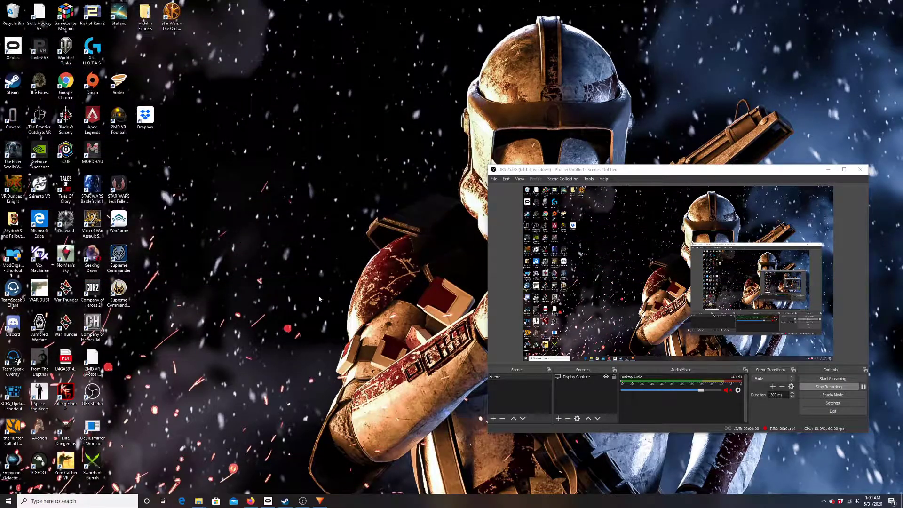
# Copy the recommended streaming launch options from the Compositor Mirror documentation page
pyautogui.click(254, 500)
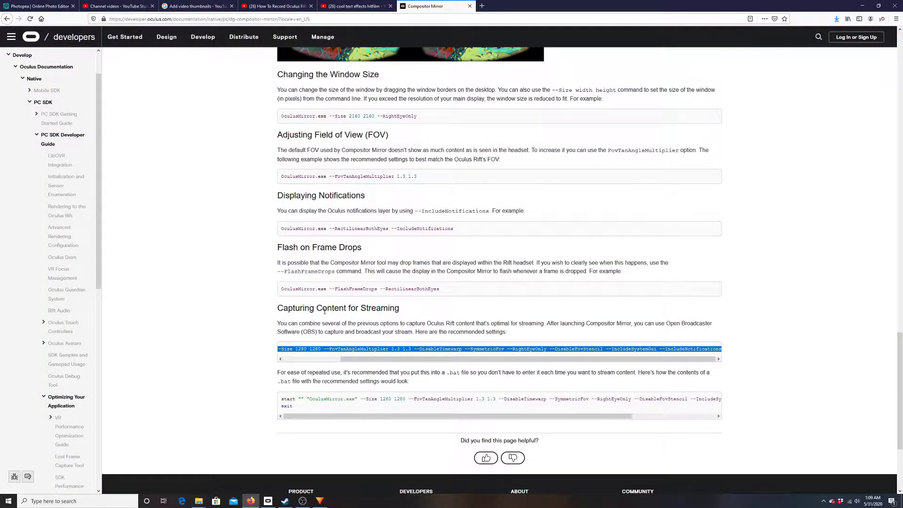
pyautogui.moveTo(373, 359); pyautogui.dragTo(323, 361)
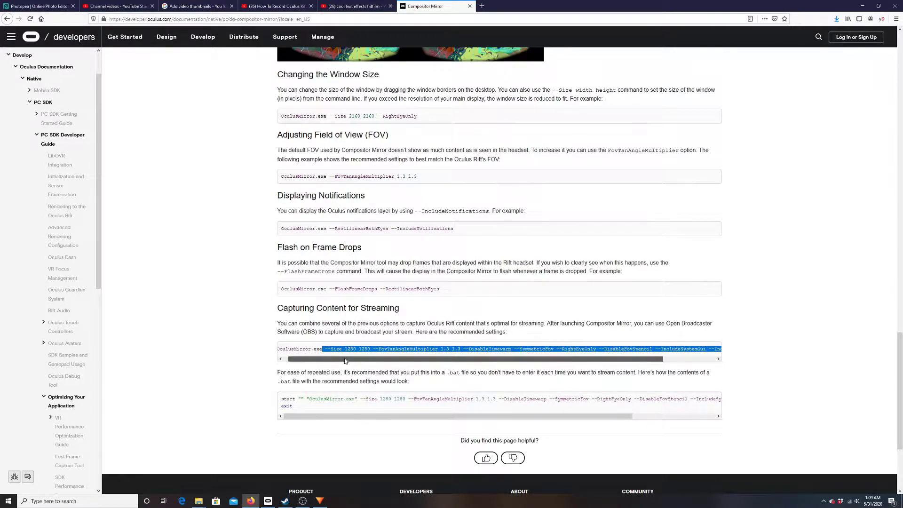
pyautogui.hscroll(3, 357, 350)
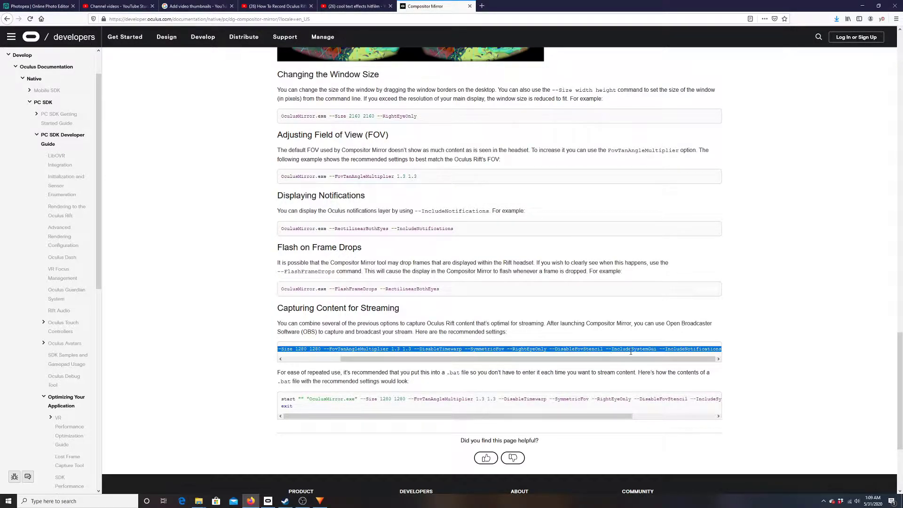
pyautogui.moveTo(667, 359); pyautogui.dragTo(601, 361)
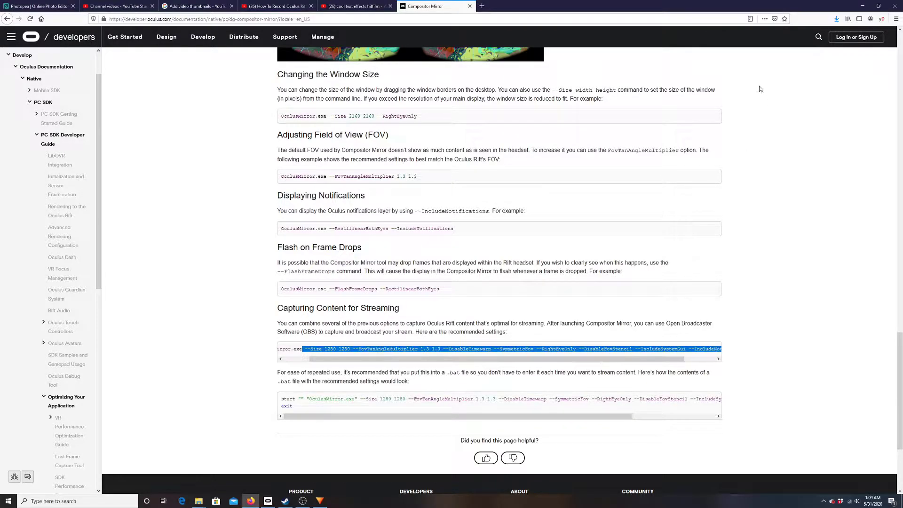
pyautogui.rightClick(517, 351)
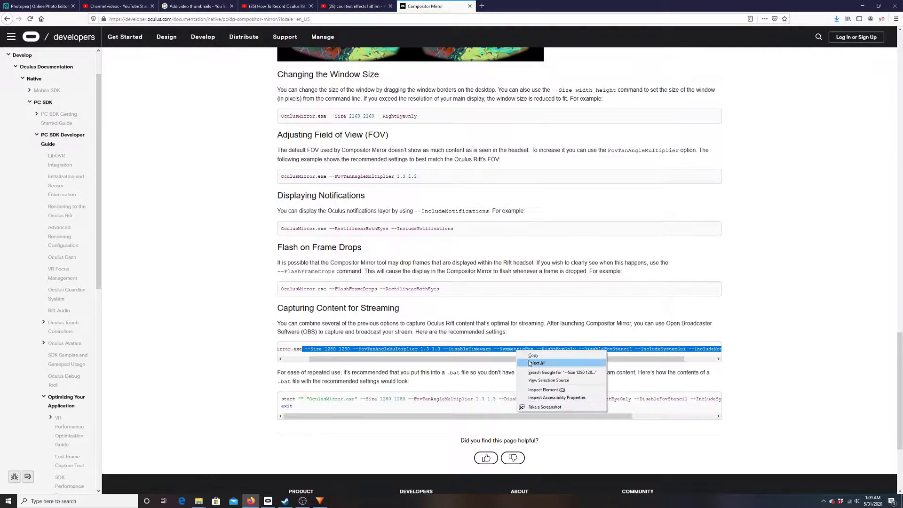
pyautogui.click(533, 356)
# Paste the copied options, ending -RightEyeOnly -DisableFovStencil, after the OculusMirror shortcut's Target path
pyautogui.click(862, 6)
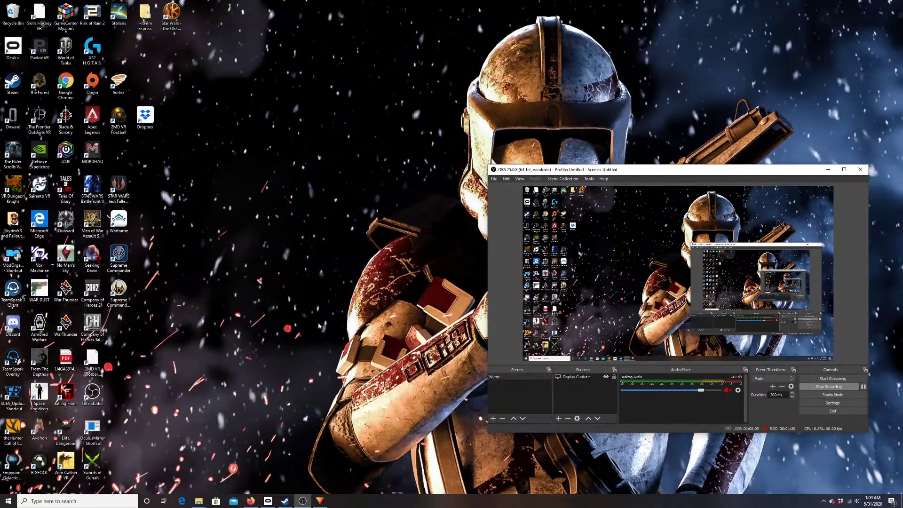
pyautogui.rightClick(100, 426)
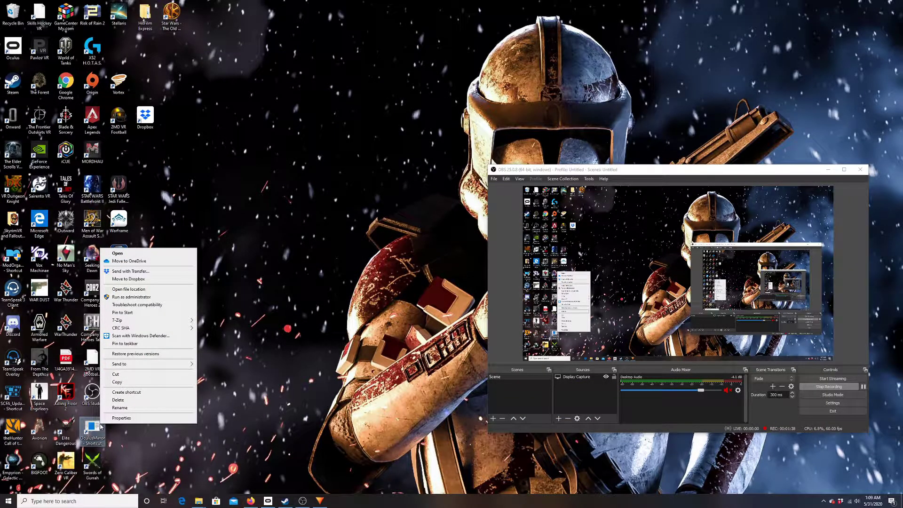
pyautogui.click(122, 418)
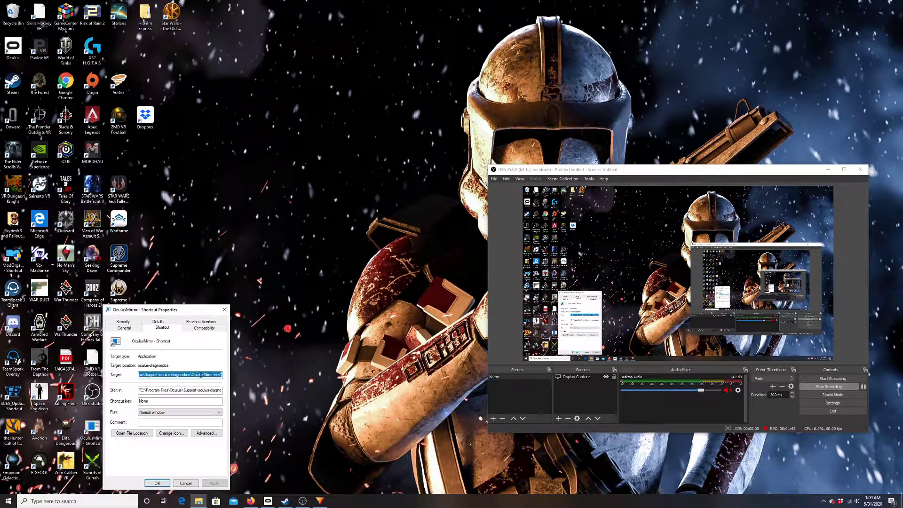
pyautogui.click(220, 375)
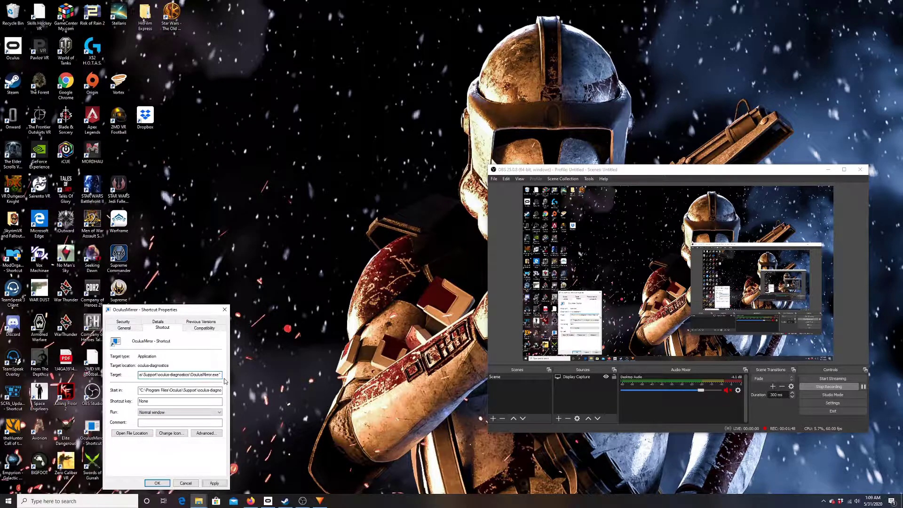
pyautogui.hotkey('ctrl', 'v')
pyautogui.press('Left')
pyautogui.press('Left')
pyautogui.press('Left')
pyautogui.press('Left')
pyautogui.press('Left')
pyautogui.press('Left')
pyautogui.press('Left')
pyautogui.press('Left')
pyautogui.press('Left')
pyautogui.press('Left')
pyautogui.press('Left')
pyautogui.press('Left')
pyautogui.press('Left')
pyautogui.press('Left')
pyautogui.press('Left')
pyautogui.press('Left')
pyautogui.press('Left')
pyautogui.press('Left')
pyautogui.press('Left')
pyautogui.press('Left')
pyautogui.moveTo(160, 375); pyautogui.dragTo(185, 377)
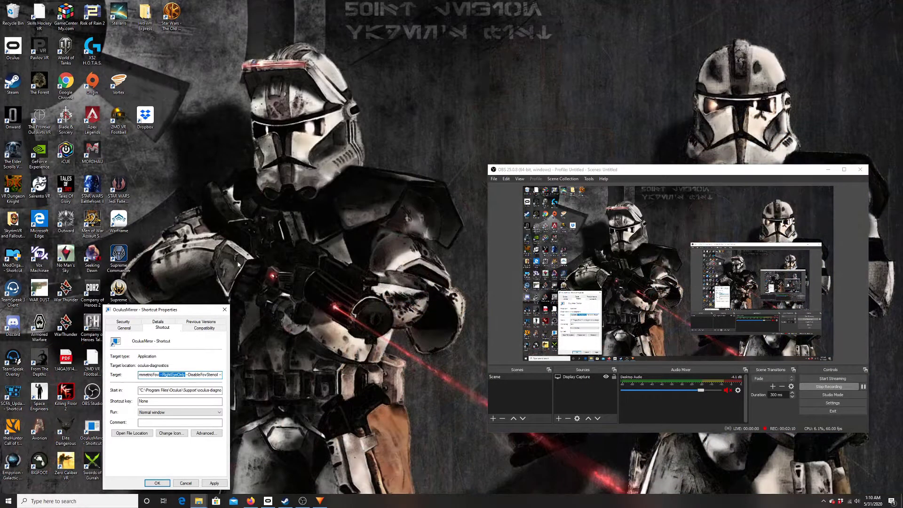
pyautogui.click(160, 376)
pyautogui.press('Left')
pyautogui.press('Left')
pyautogui.press('Left')
pyautogui.press('Left')
pyautogui.press('Left')
pyautogui.press('Left')
pyautogui.press('Left')
pyautogui.press('Left')
pyautogui.press('Left')
pyautogui.press('Left')
pyautogui.press('Left')
pyautogui.press('Left')
pyautogui.press('Left')
pyautogui.moveTo(145, 375); pyautogui.dragTo(176, 378)
# Edit the Target's -Size width to 1920, giving -Size 1920 1080, and apply it
pyautogui.click(144, 375)
pyautogui.press('Left')
pyautogui.press('Left')
pyautogui.press('Left')
pyautogui.press('Left')
pyautogui.press('Left')
pyautogui.press('Left')
pyautogui.press('Left')
pyautogui.press('Left')
pyautogui.press('Left')
pyautogui.press('Left')
pyautogui.press('Left')
pyautogui.press('Left')
pyautogui.press('Left')
pyautogui.press('Left')
pyautogui.press('Left')
pyautogui.press('Left')
pyautogui.press('Left')
pyautogui.press('Left')
pyautogui.press('Left')
pyautogui.press('Left')
pyautogui.moveTo(156, 374); pyautogui.dragTo(210, 377)
pyautogui.click(154, 374)
pyautogui.press('Left')
pyautogui.press('Left')
pyautogui.press('Left')
pyautogui.press('Left')
pyautogui.press('Left')
pyautogui.press('Left')
pyautogui.press('Left')
pyautogui.press('Left')
pyautogui.press('Left')
pyautogui.press('Left')
pyautogui.press('Left')
pyautogui.press('Left')
pyautogui.press('Left')
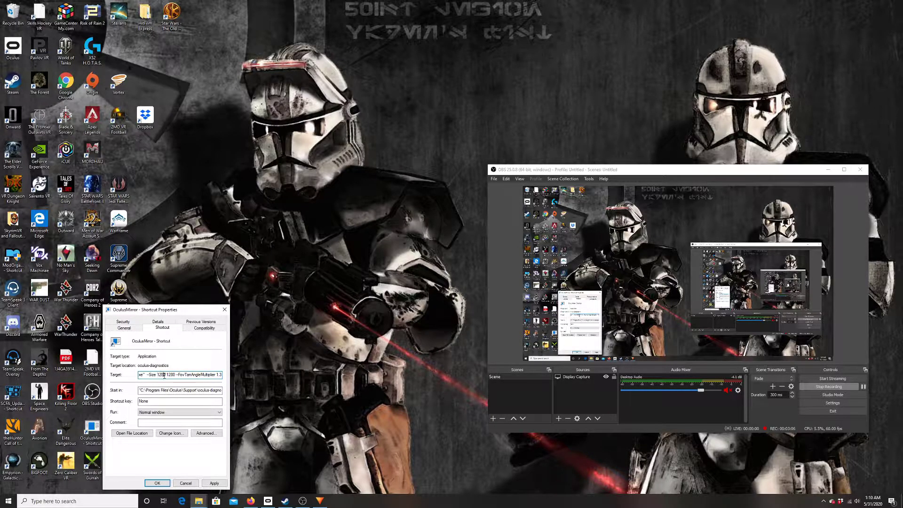
pyautogui.press('BackSpace')
pyautogui.press('BackSpace')
pyautogui.write('92')
pyautogui.press('Delete')
pyautogui.click(214, 483)
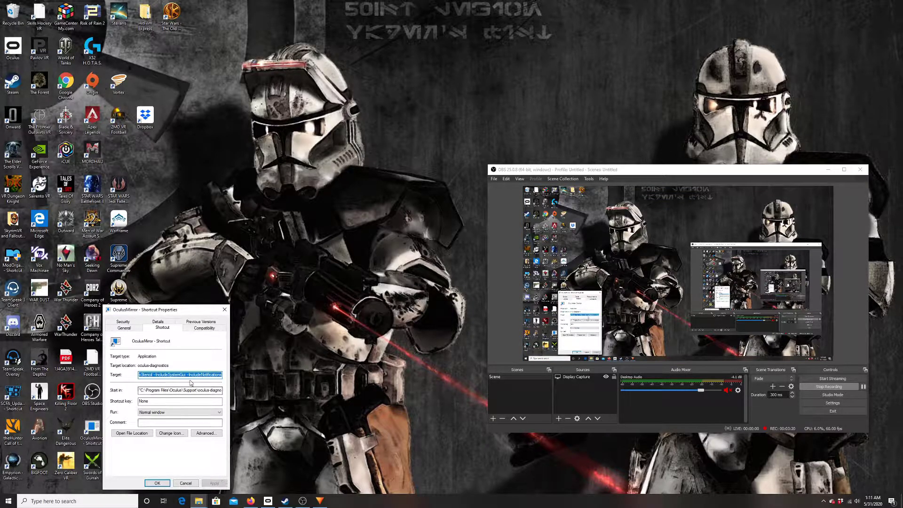
# Relaunch Oculus Mirror from the edited shortcut, check the headset view, then minimize it
pyautogui.click(158, 483)
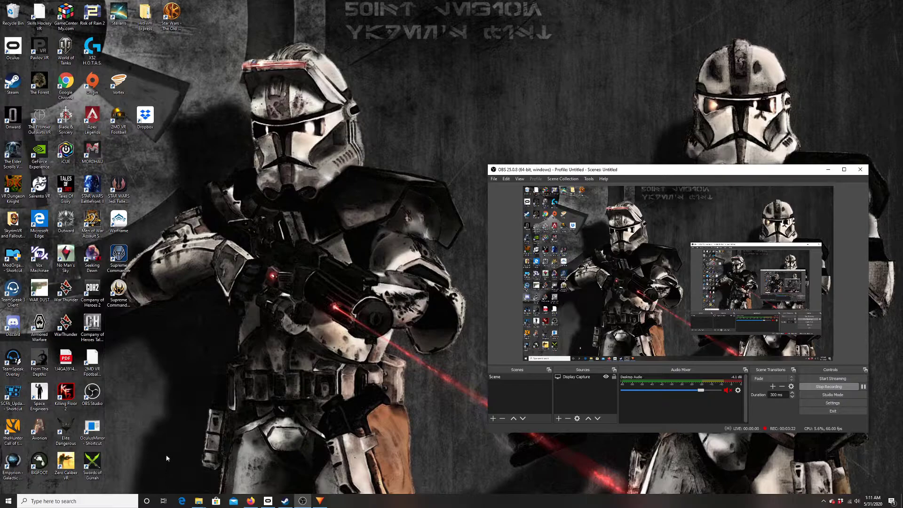
pyautogui.doubleClick(99, 431)
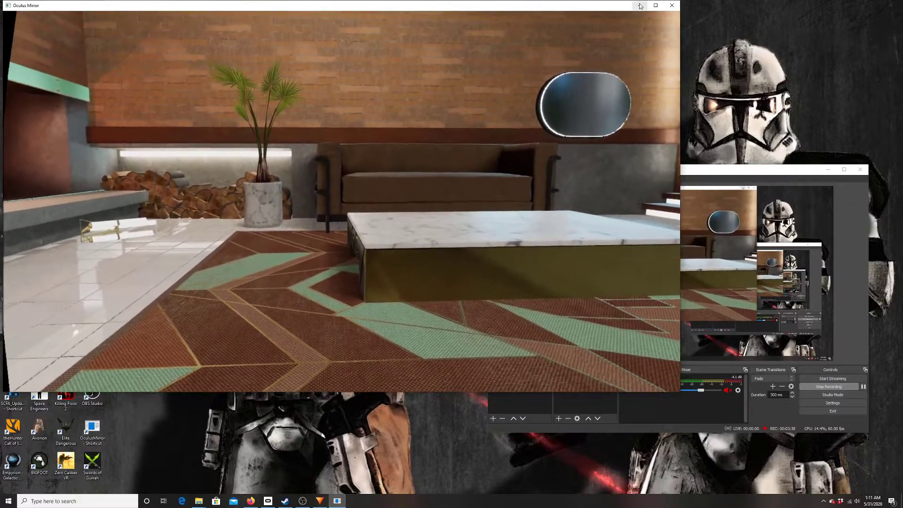
pyautogui.click(639, 6)
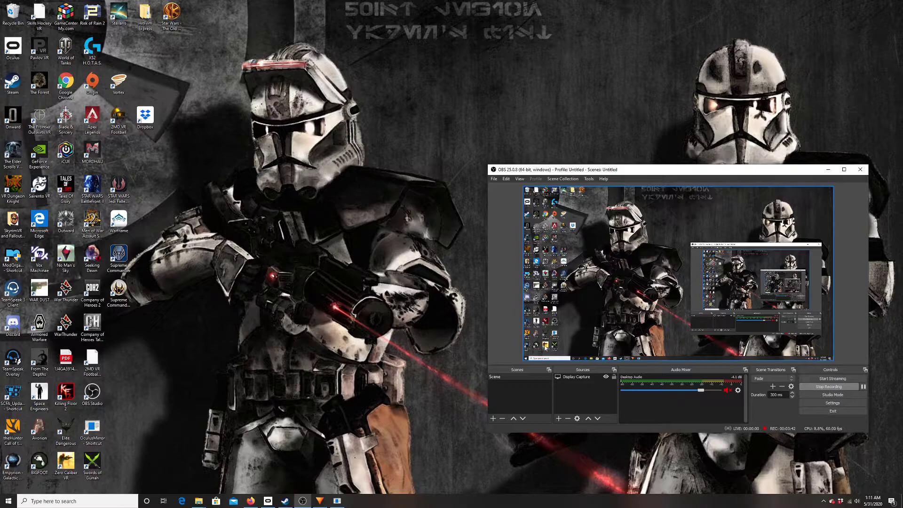
# Add an OBS Window Capture of Oculus Mirror with default settings and stretch it across the canvas
pyautogui.click(342, 501)
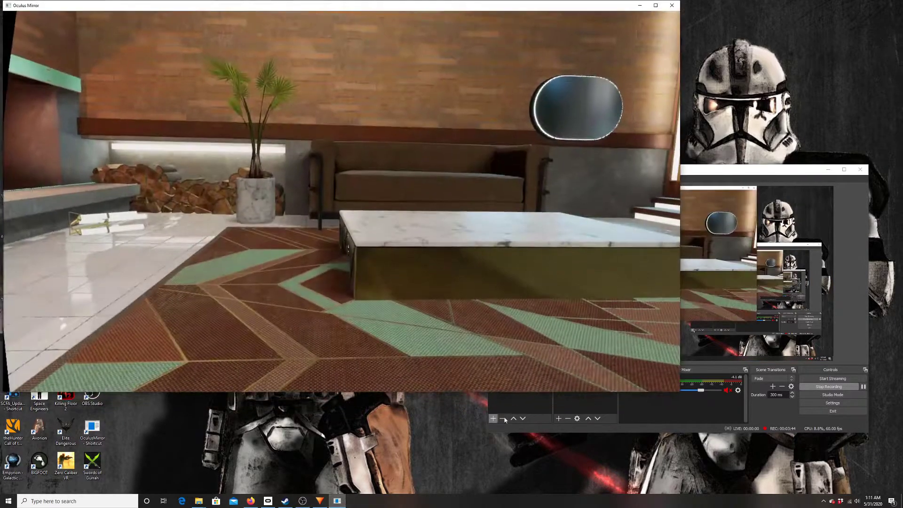
pyautogui.click(816, 171)
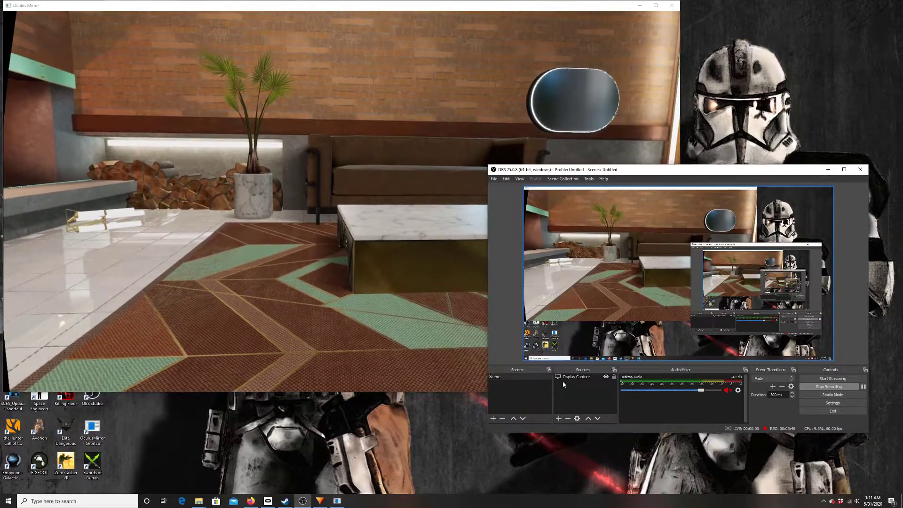
pyautogui.click(558, 418)
pyautogui.click(582, 394)
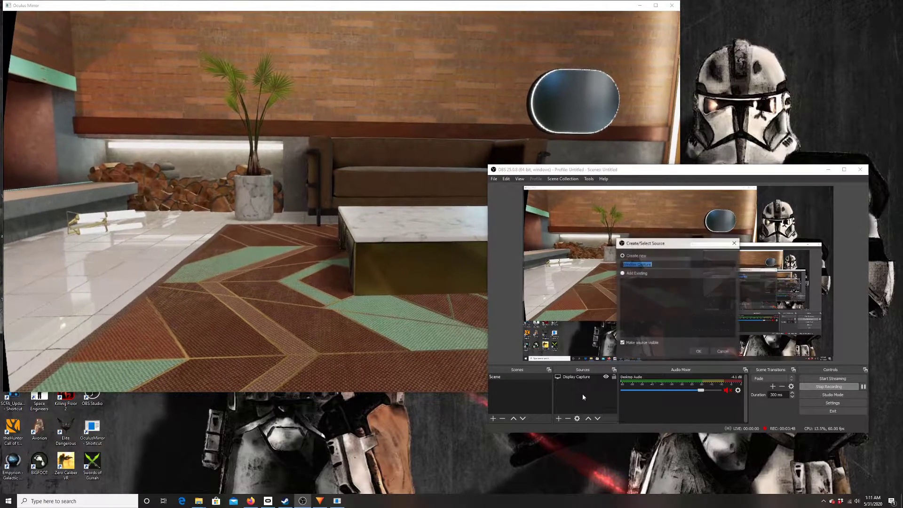
pyautogui.click(692, 327)
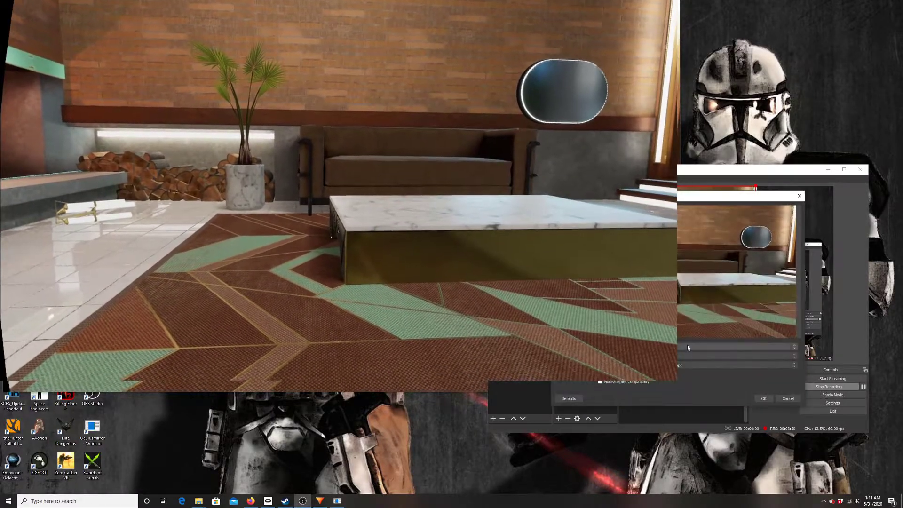
pyautogui.click(760, 397)
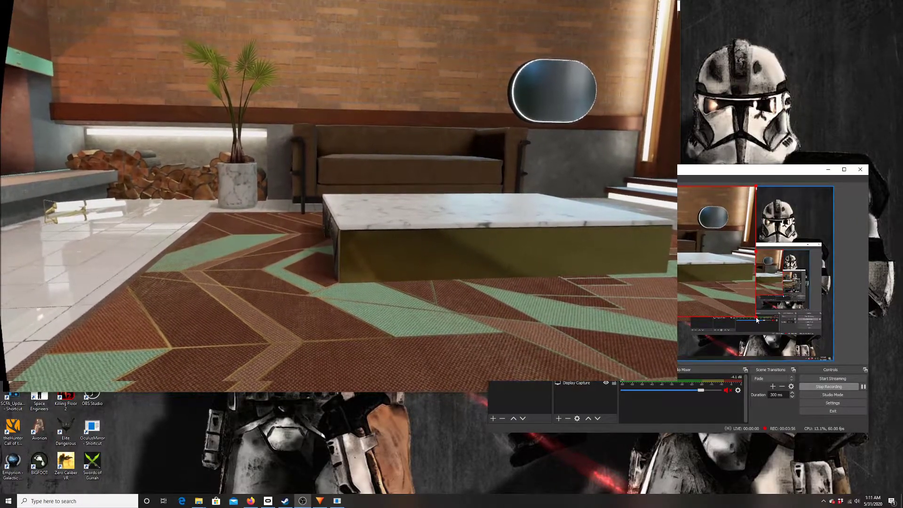
pyautogui.moveTo(755, 320); pyautogui.dragTo(842, 368)
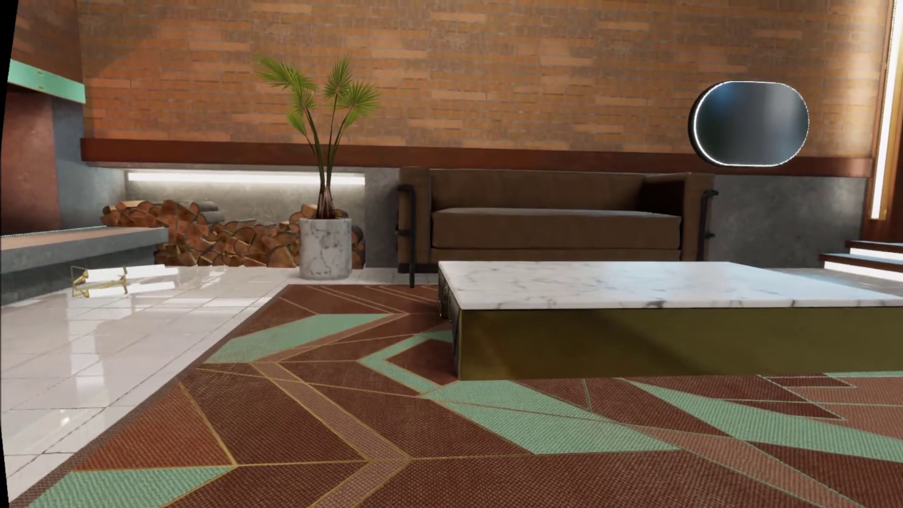